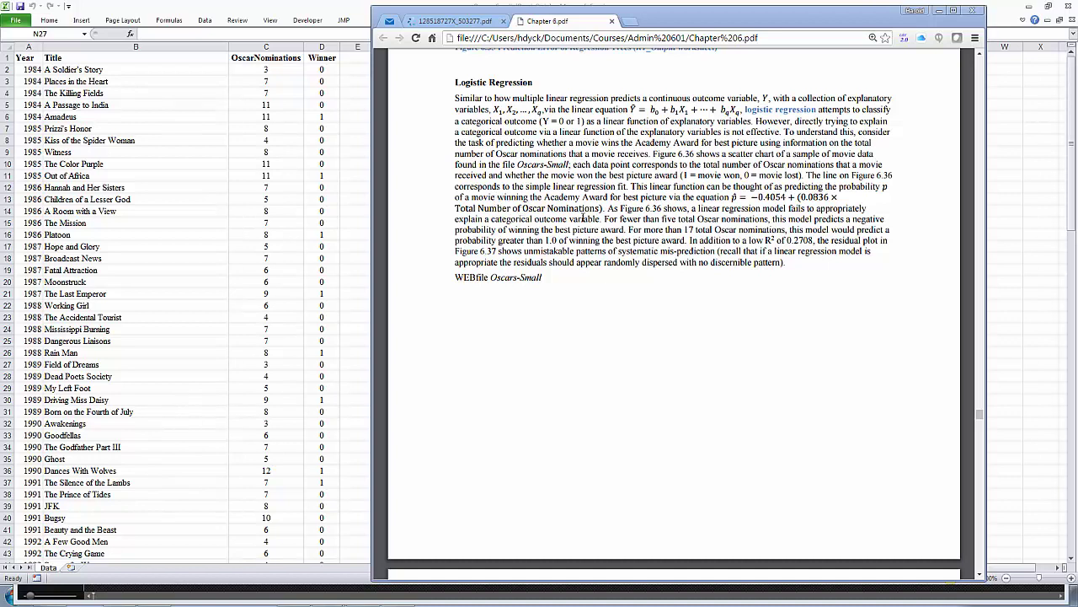
Step: Scroll through the Chapter 6 PDF's logistic regression pages, then switch to the Oscars-Small workbook
drag(979, 414, 977, 428)
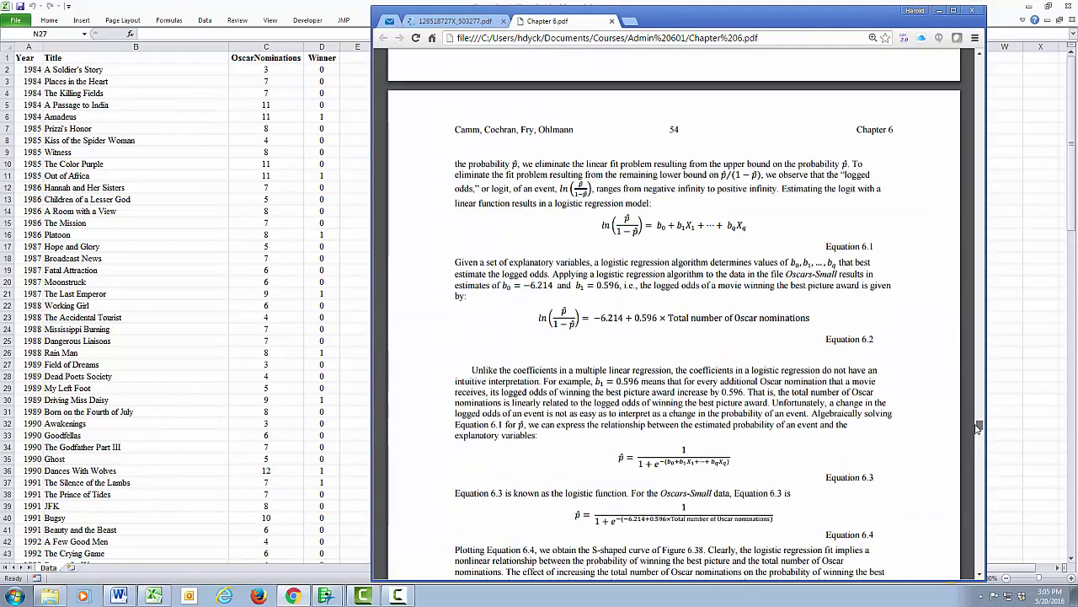
key(alt+Tab)
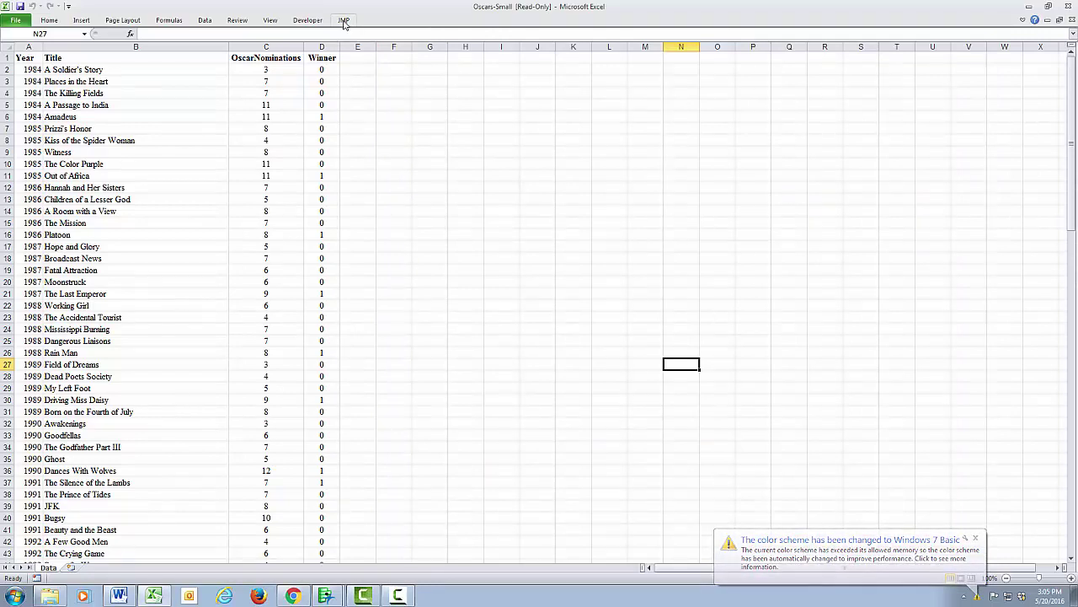
Step: Show the JMP ribbon tools and check the transfer preferences, cancelling without any changes
click(344, 20)
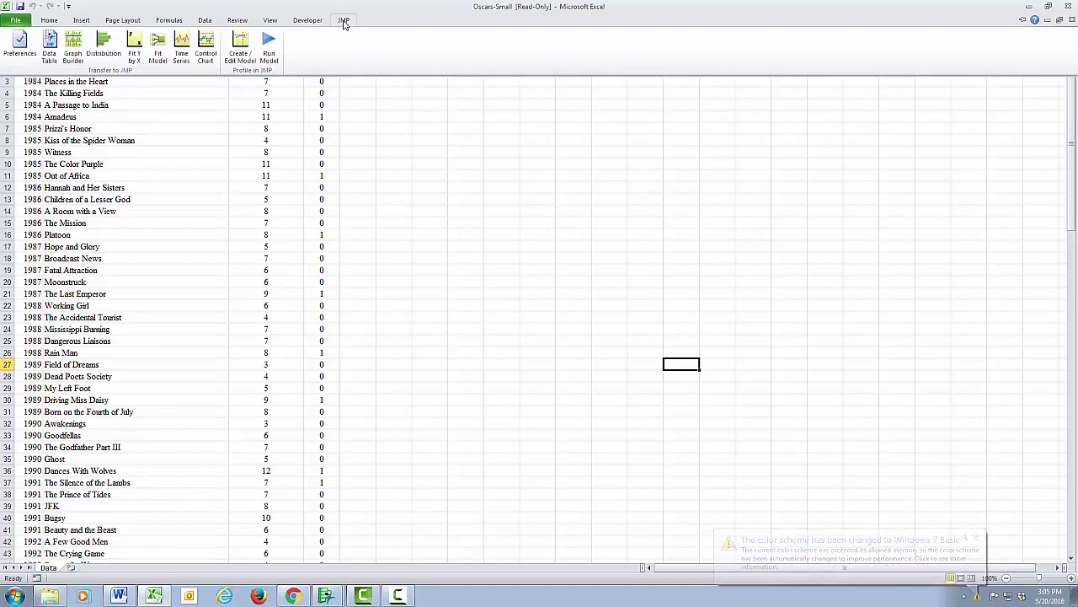
click(21, 43)
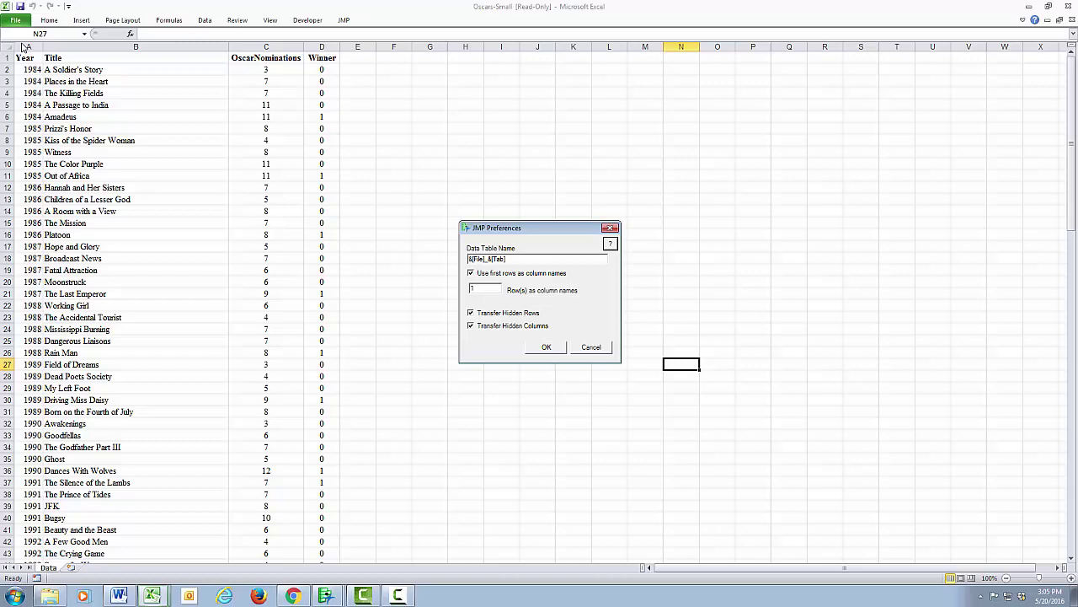
click(592, 348)
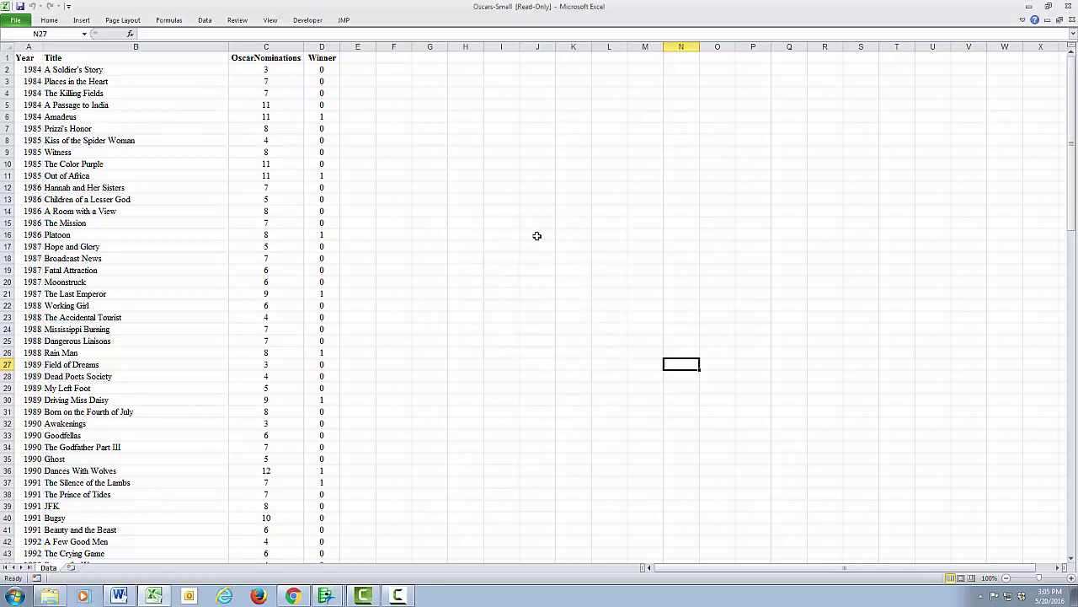
click(344, 20)
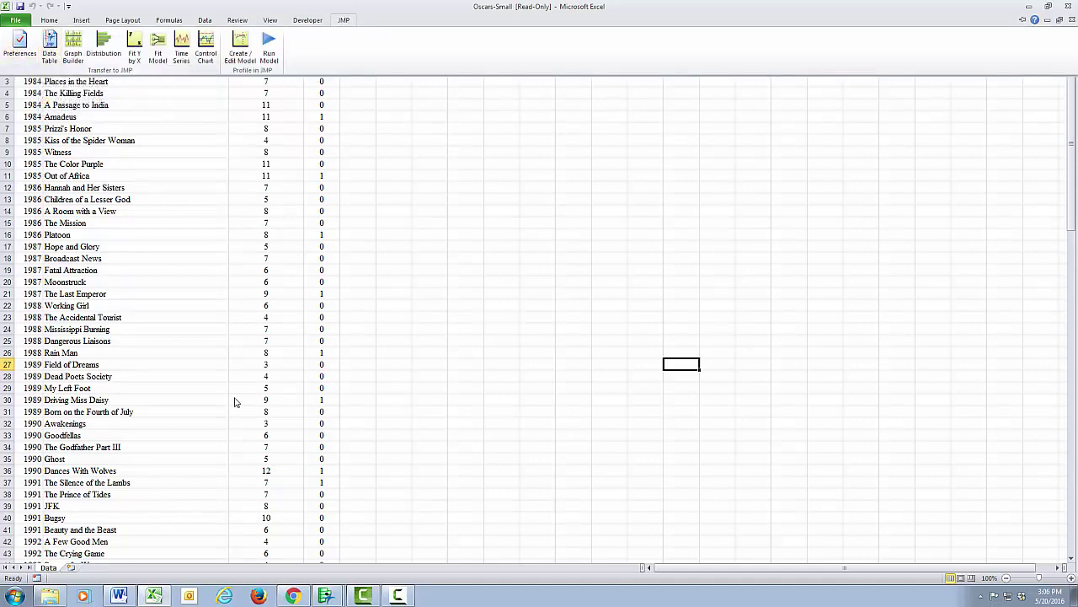
mouse_move(322, 599)
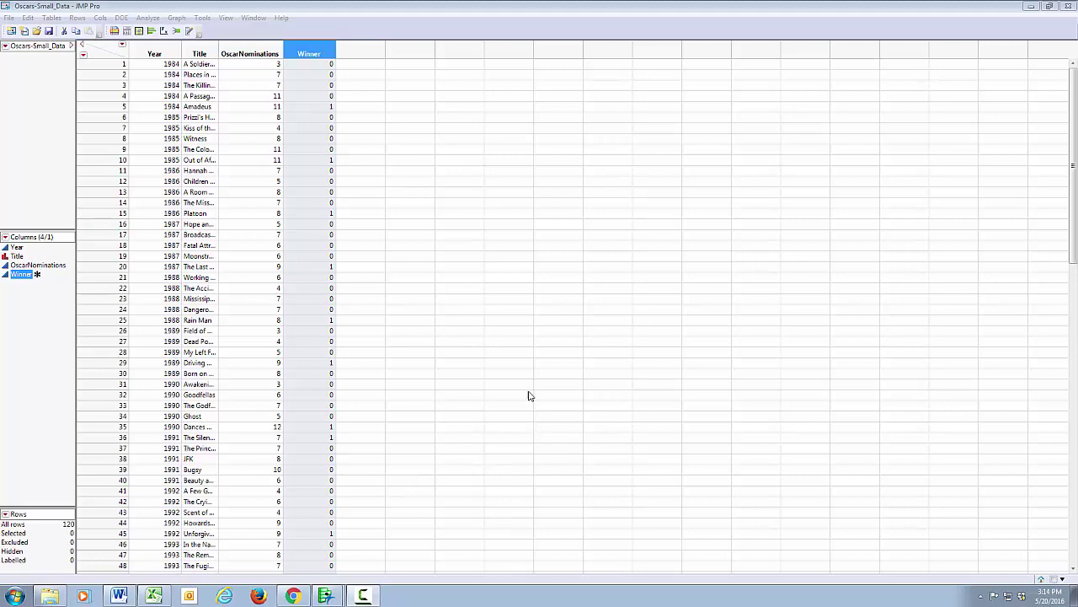
Step: Start a Fit Y by X with Winner as Y, Response and OscarNominations as X, Factor
click(404, 77)
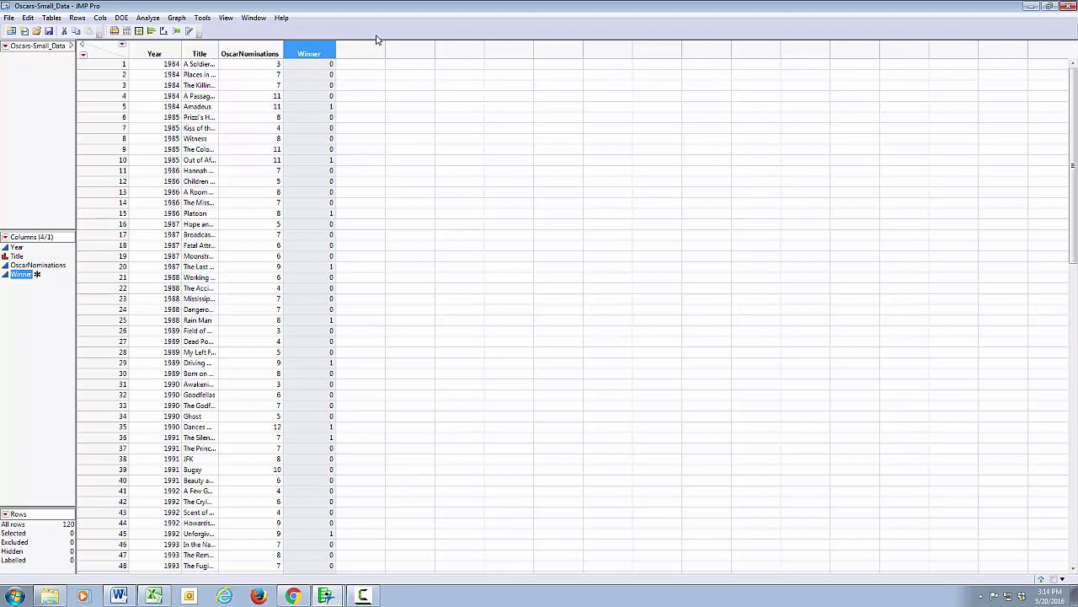
click(150, 18)
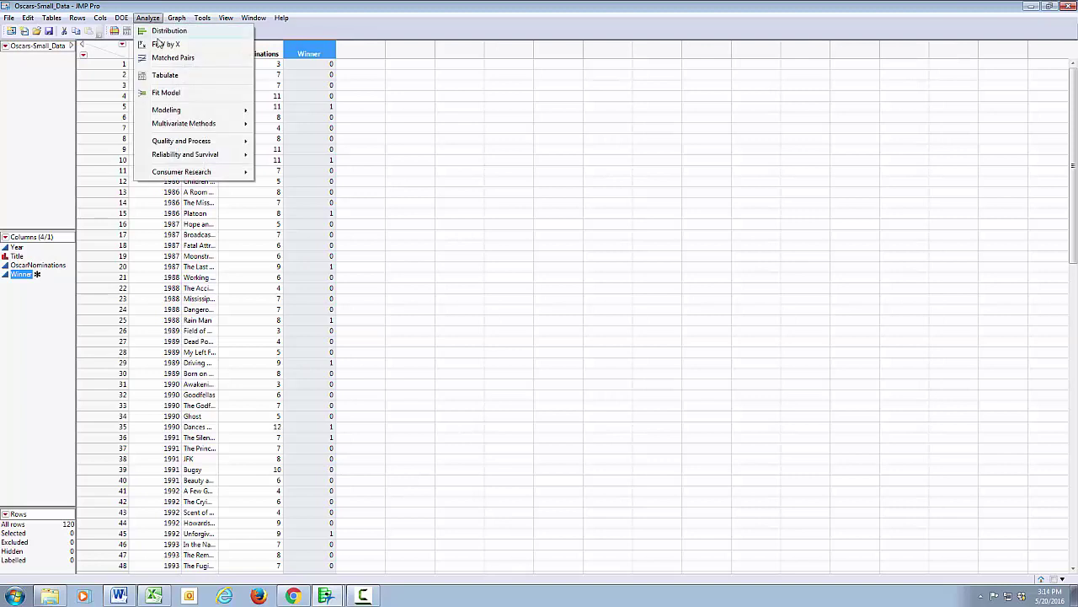
click(162, 44)
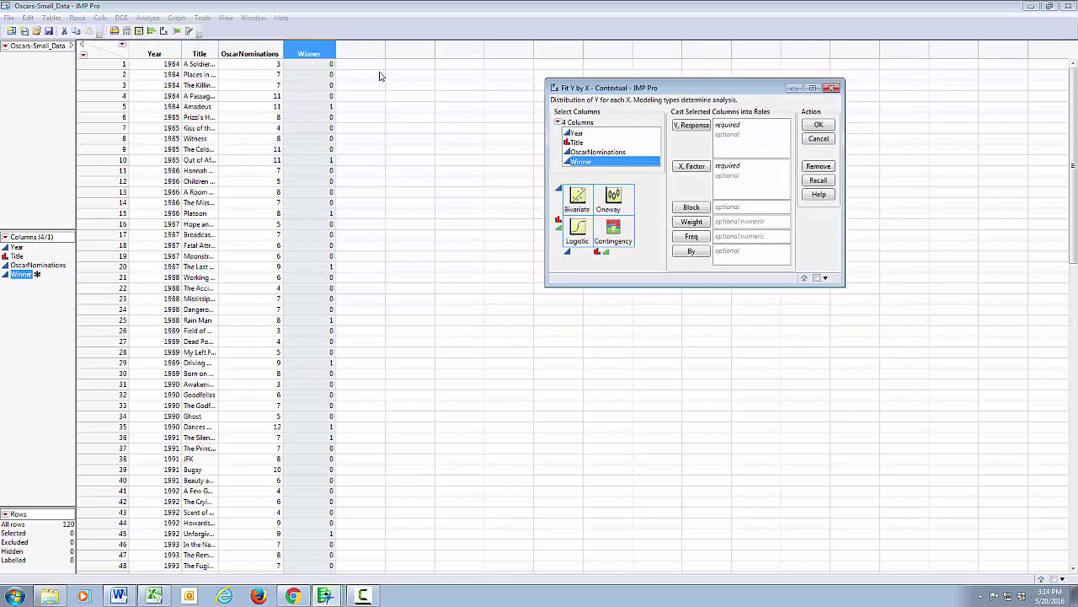
click(694, 126)
click(594, 152)
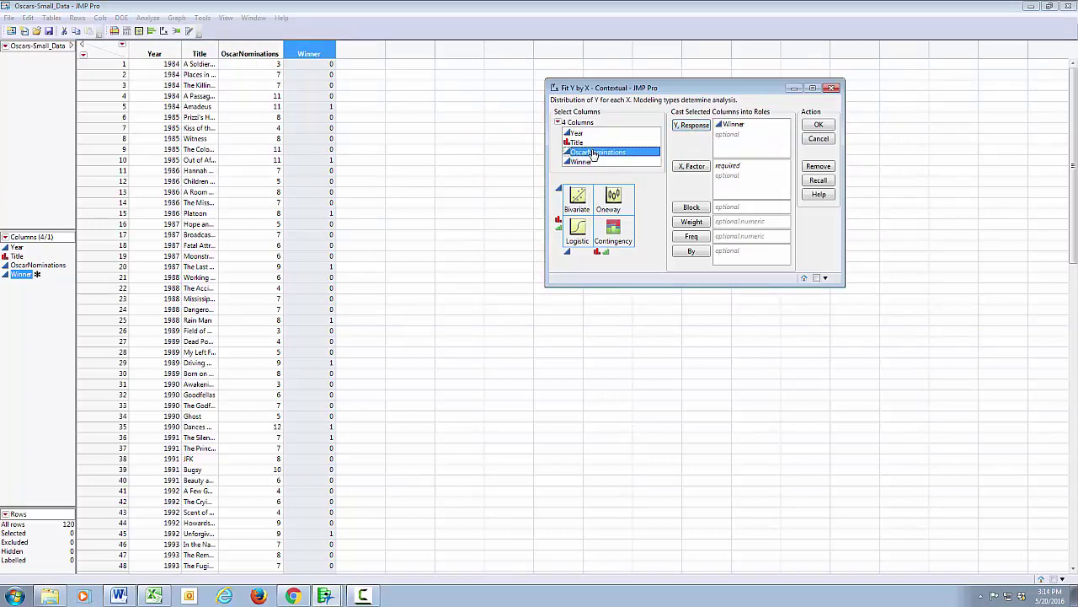
click(696, 167)
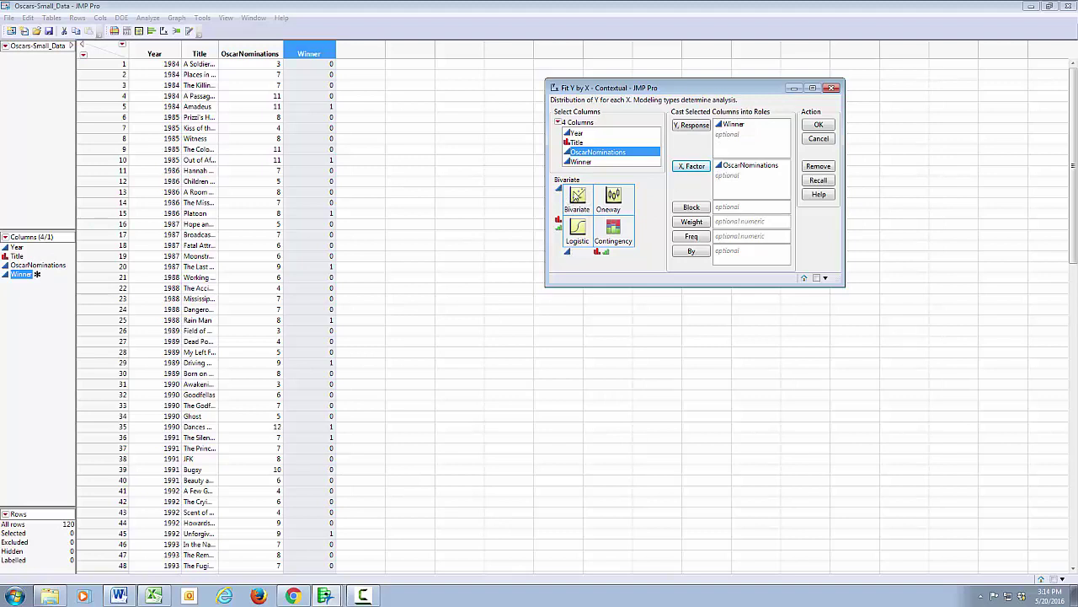
Step: Run the bivariate fit, add a linear fit line (RSquare 0.270839), and close the report
click(821, 125)
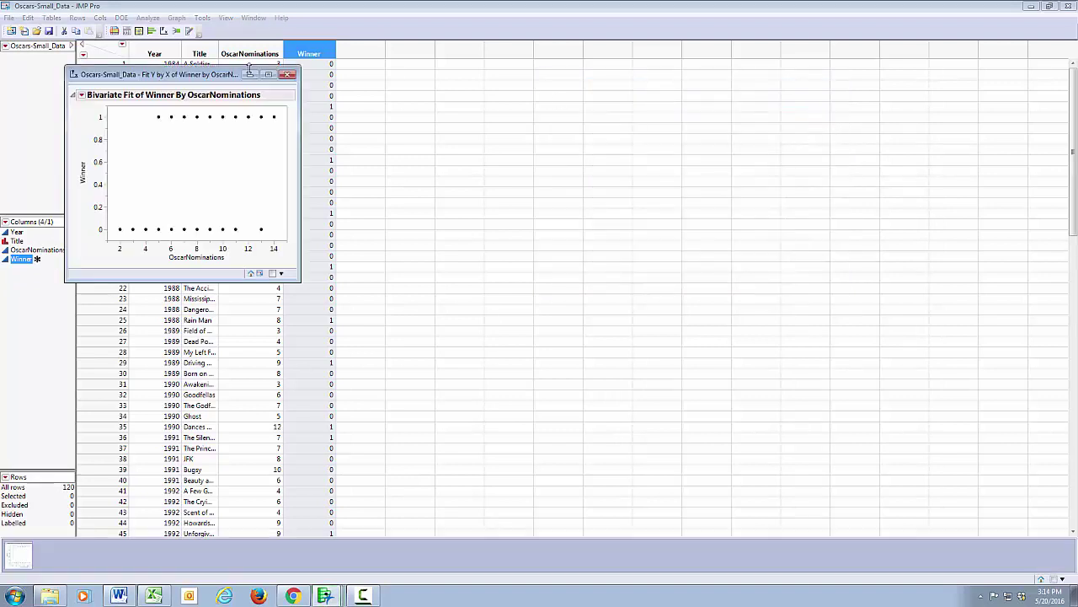
drag(236, 77, 532, 92)
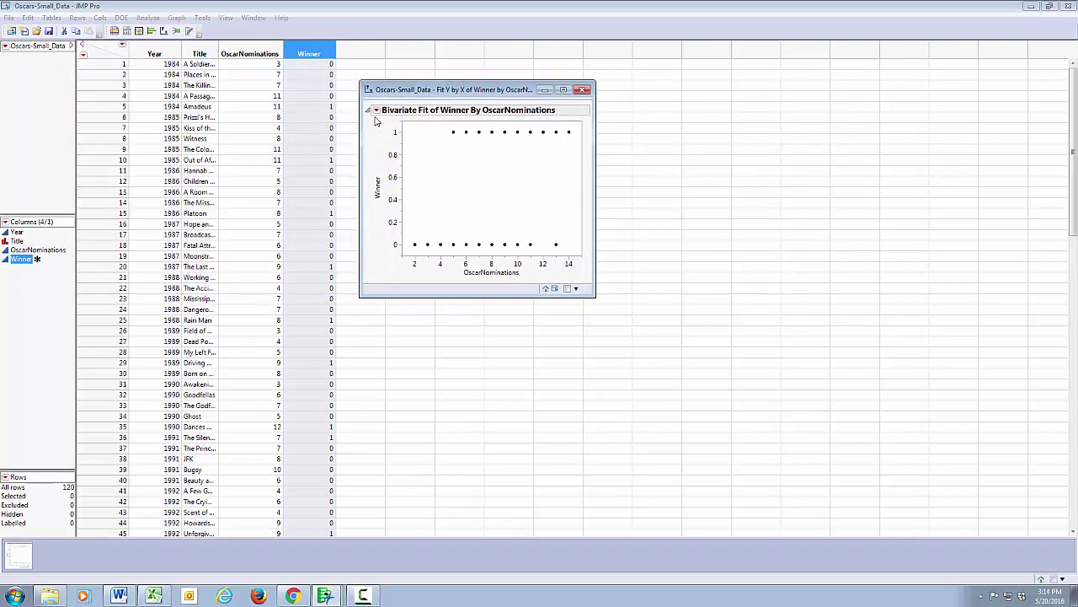
click(377, 111)
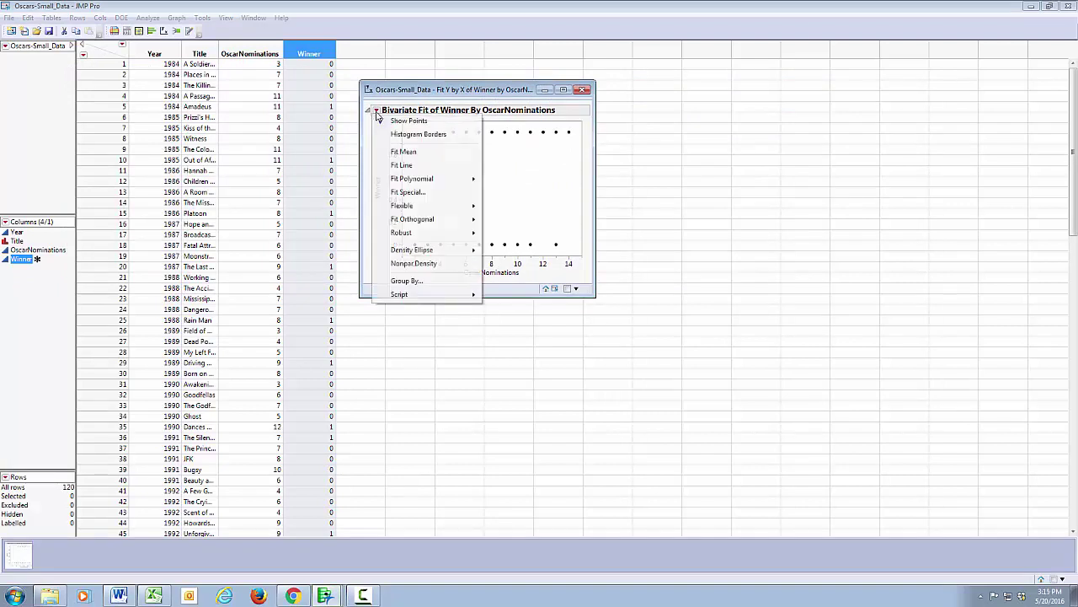
click(402, 166)
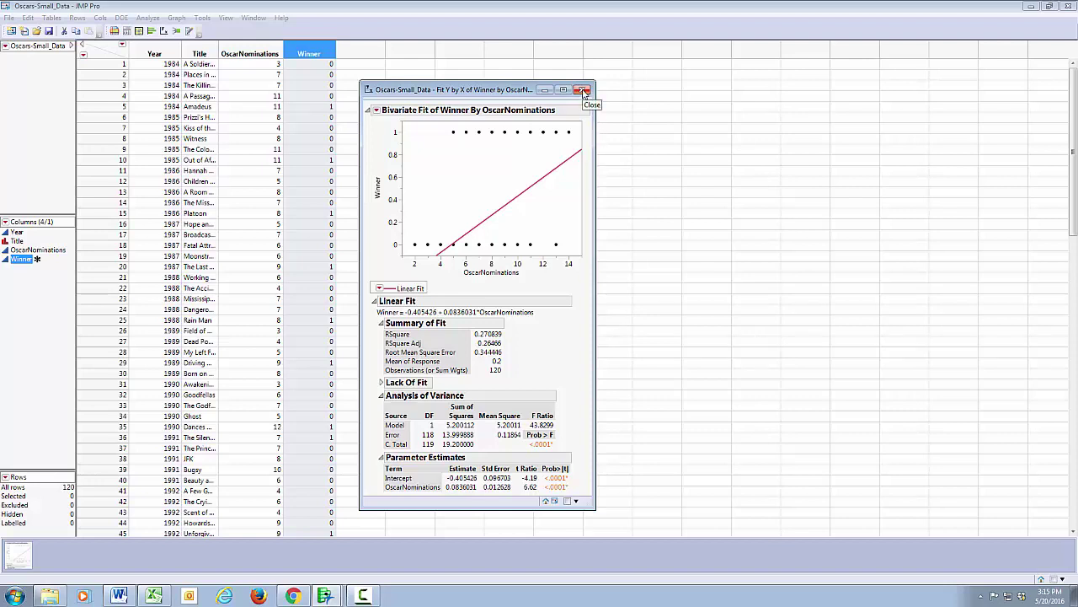
click(584, 91)
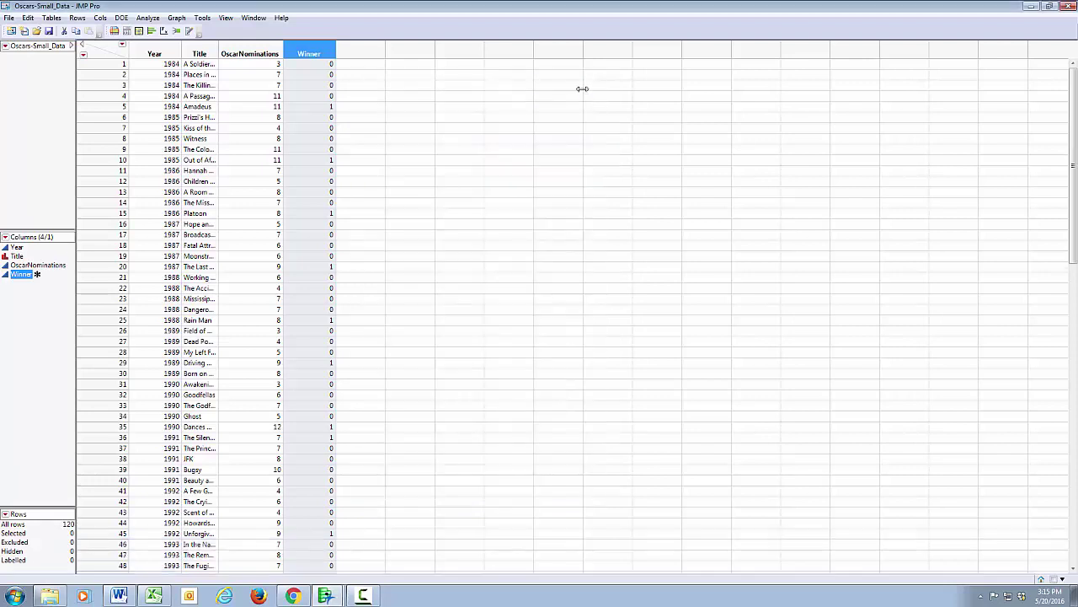
Step: Make Winner a nominal column and reopen Fit Y by X with the recalled Winner and OscarNominations roles
click(6, 276)
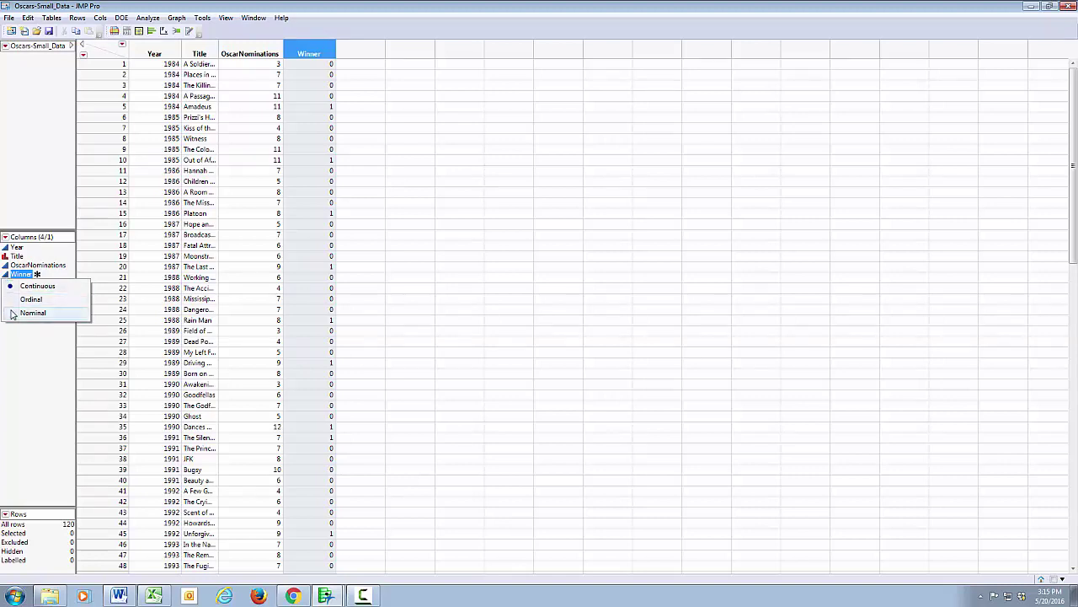
click(12, 314)
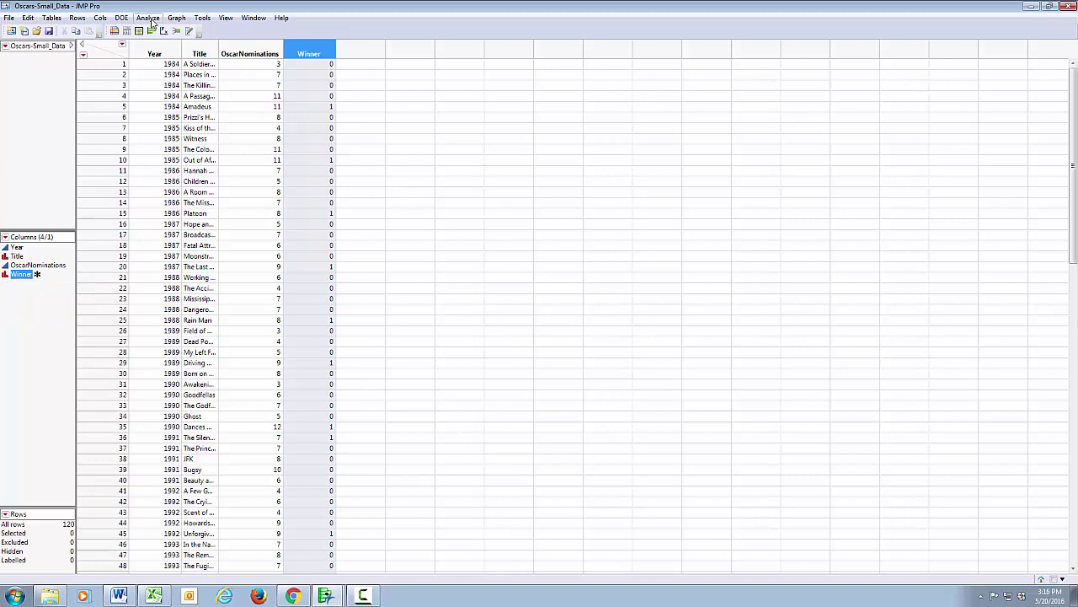
click(148, 17)
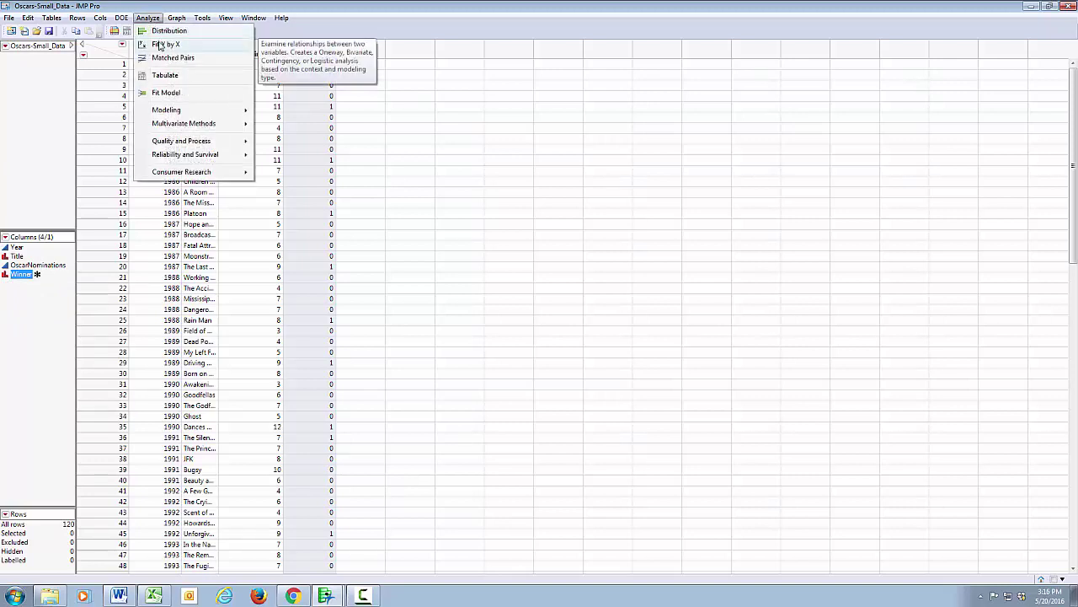
click(160, 45)
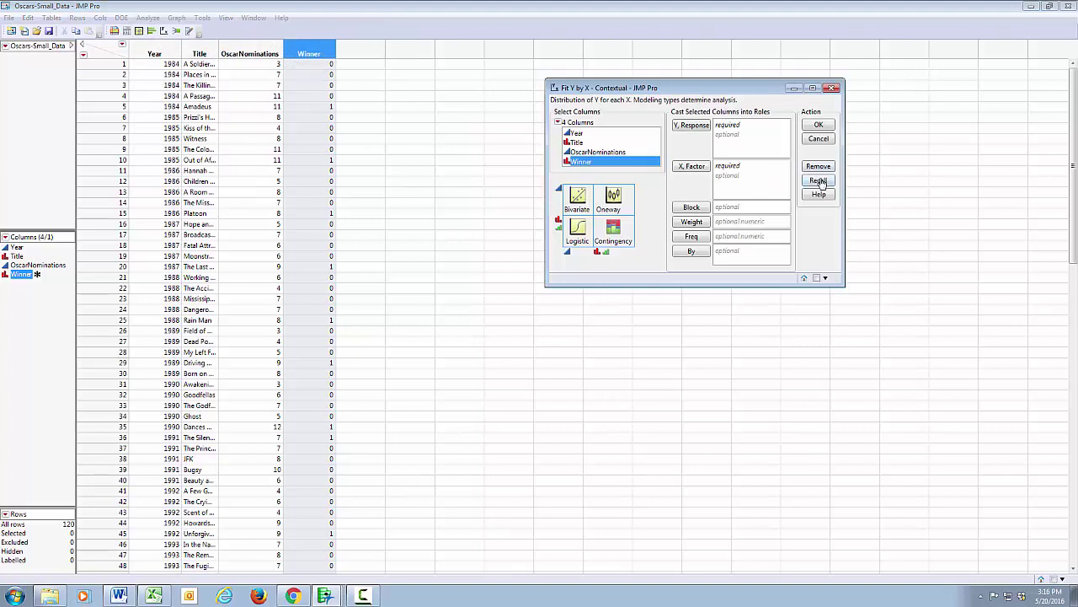
click(819, 181)
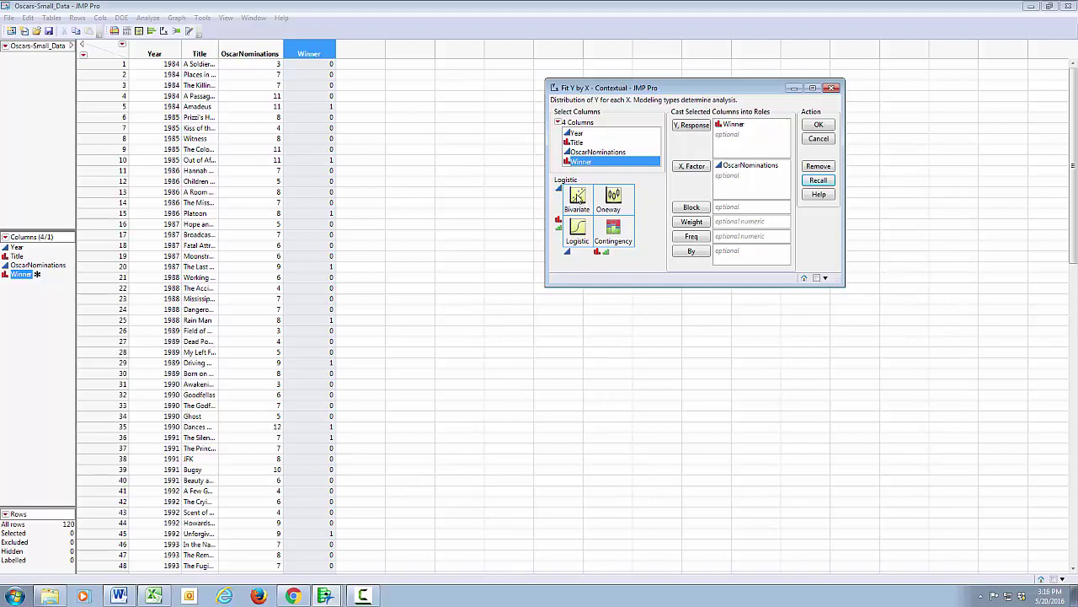
Step: Run the logistic fit, showing RSquare (U) 0.2787 and an OscarNominations estimate of -0.5959507
click(819, 125)
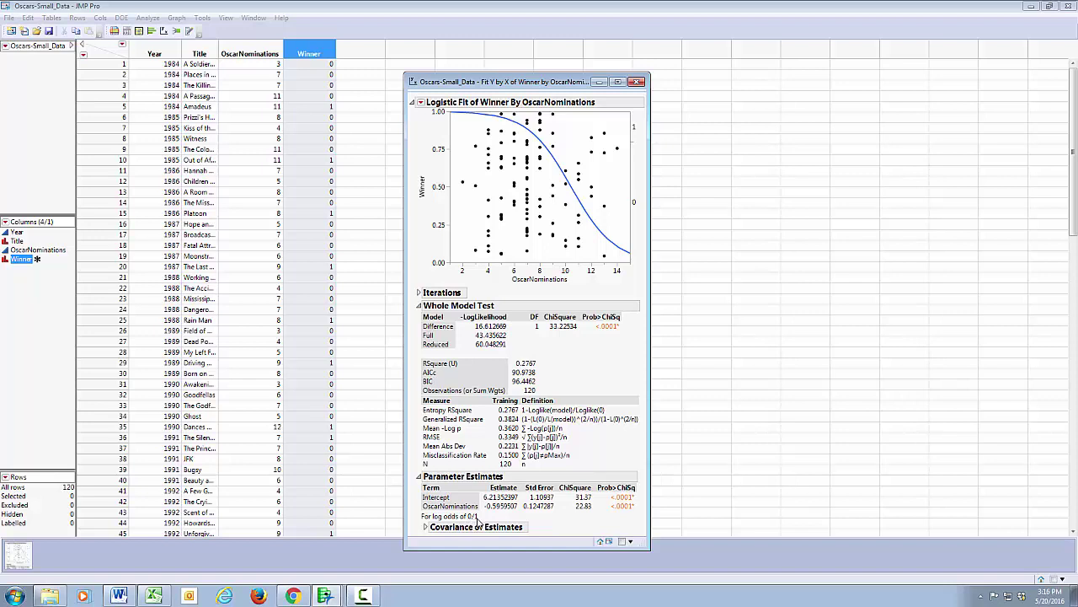
Step: Close the report and give Winner a Value Ordering property listing 1 before 0
click(638, 81)
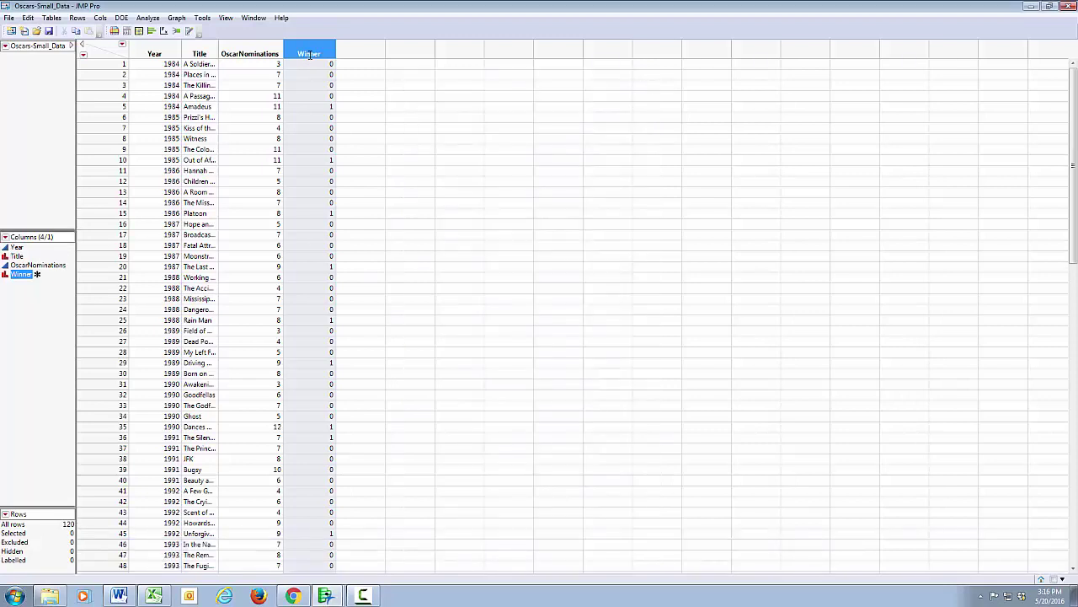
right_click(309, 56)
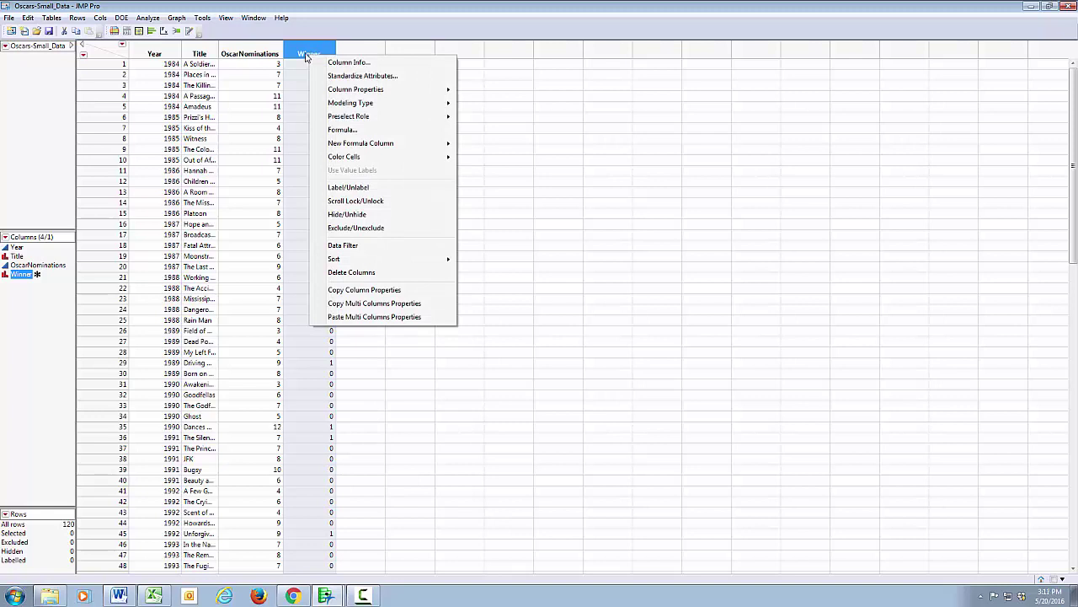
mouse_move(352, 93)
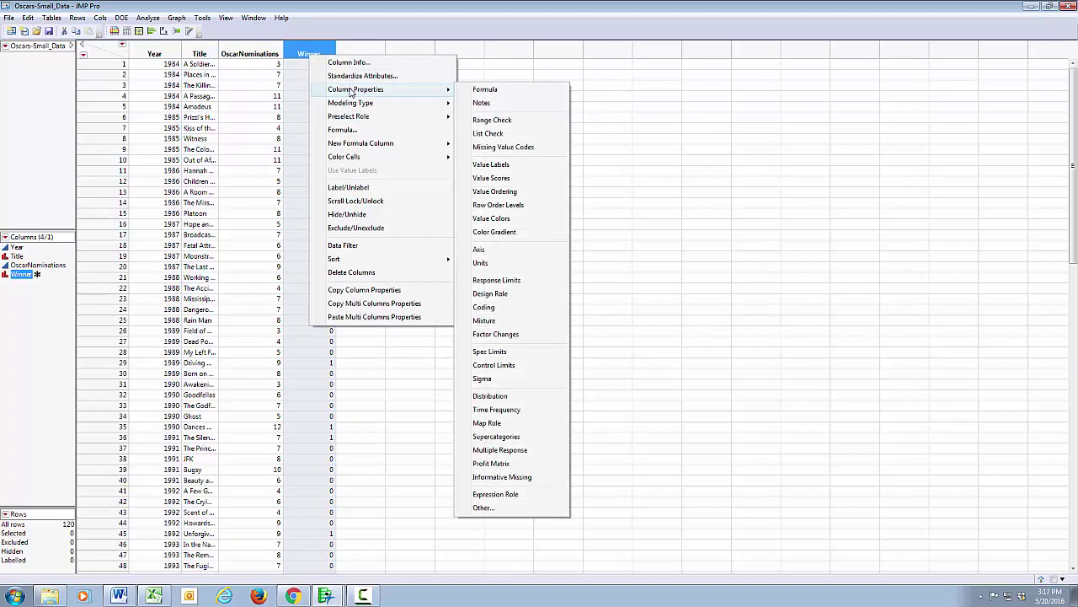
click(507, 192)
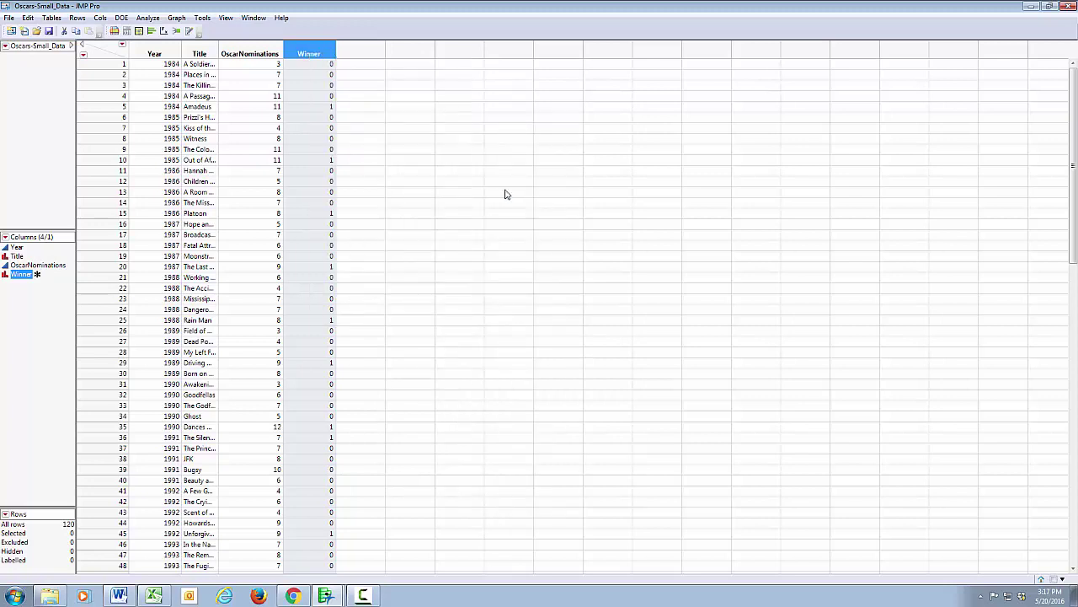
click(648, 265)
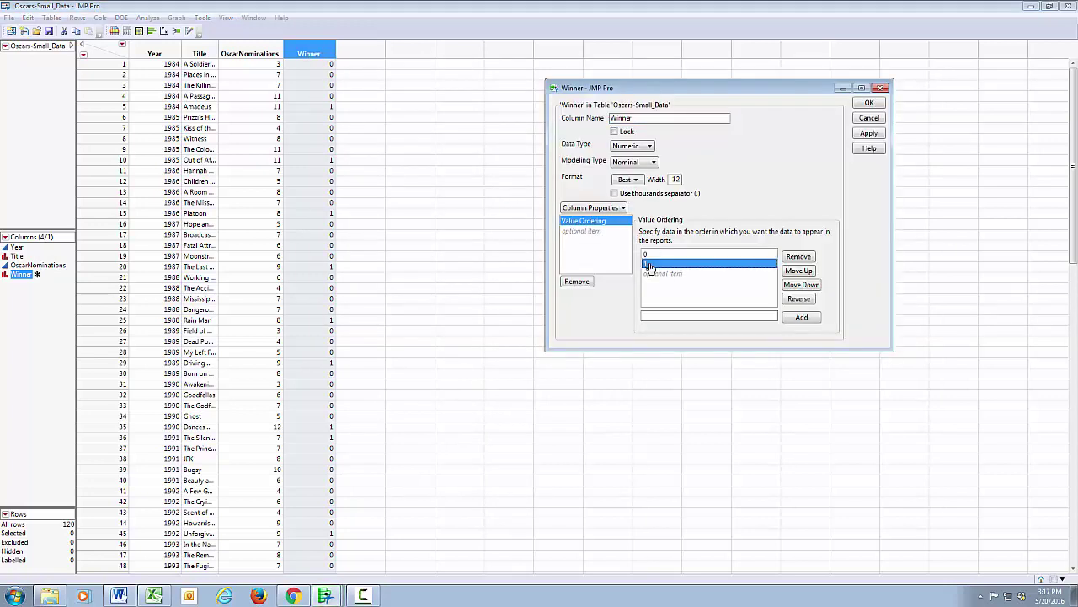
click(805, 273)
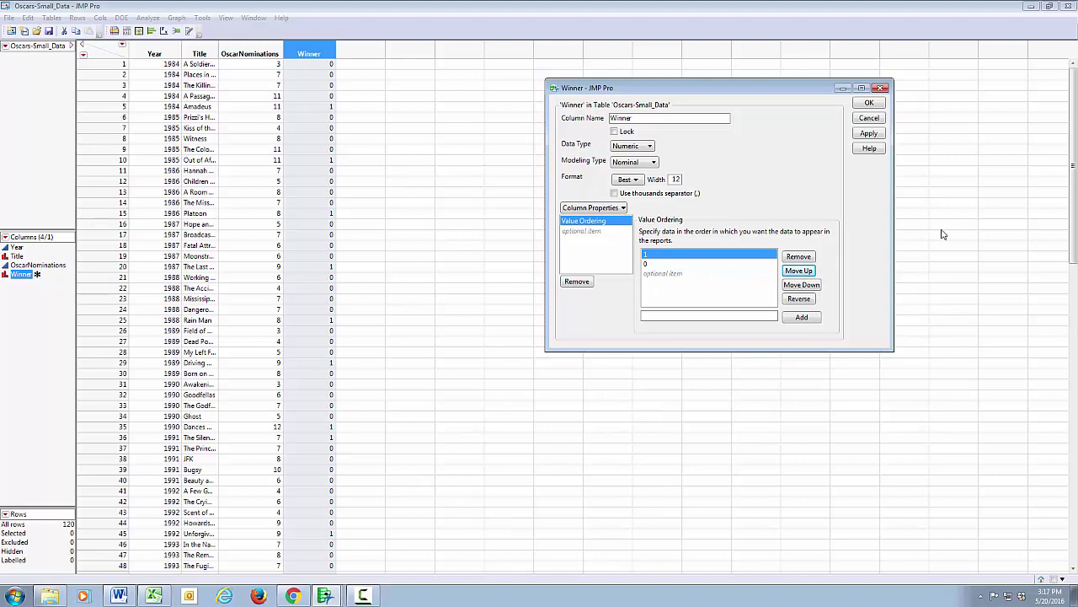
click(872, 106)
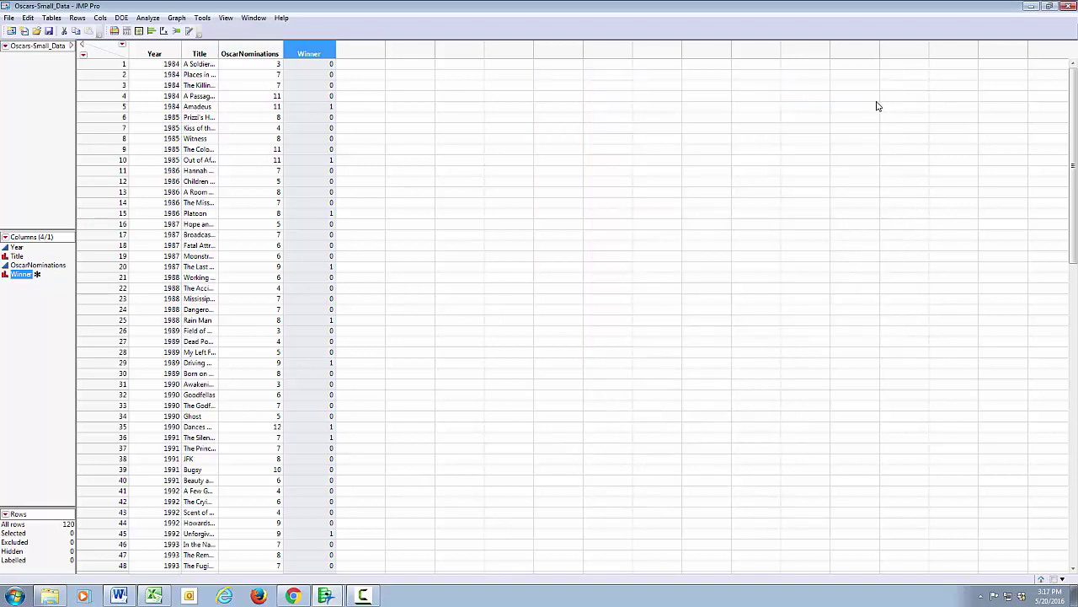
Step: Rerun the recalled logistic fit, now giving estimate 0.5959507 and intercept -6.213524
click(145, 18)
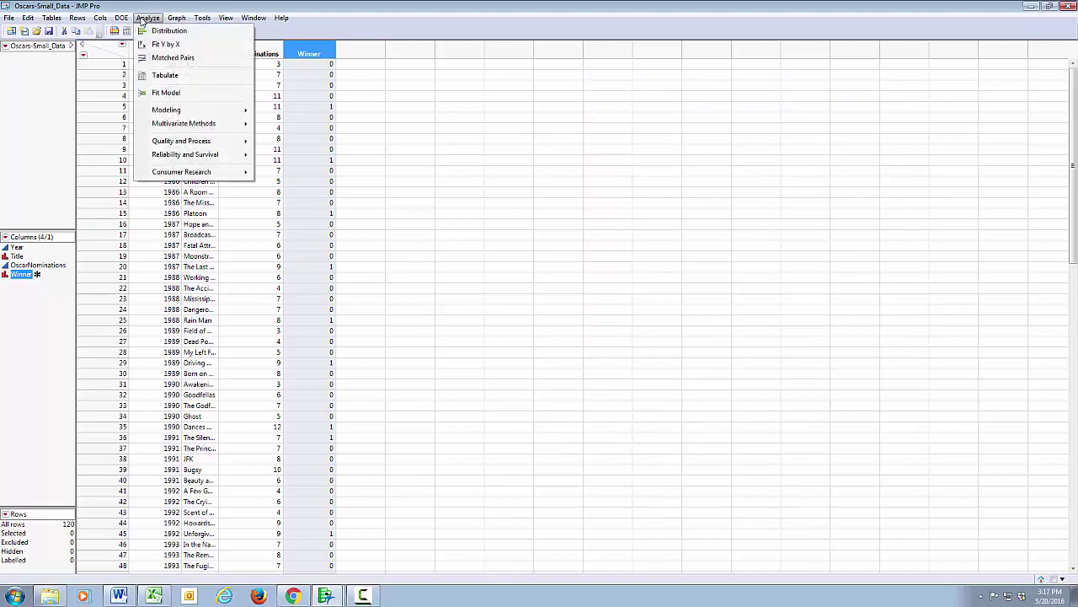
click(166, 45)
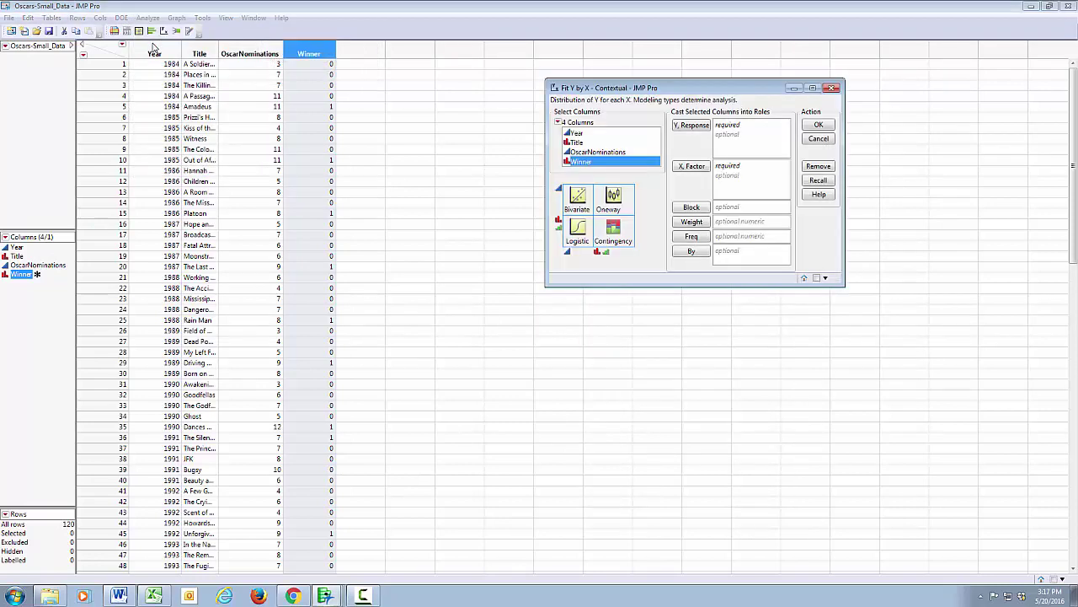
click(819, 180)
click(818, 124)
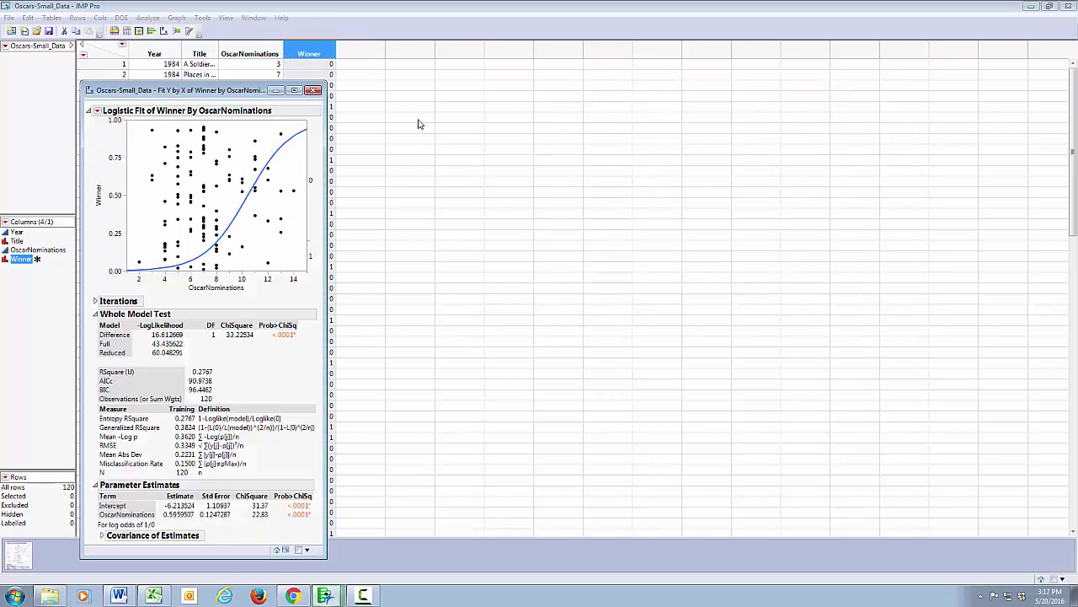
drag(244, 90, 587, 82)
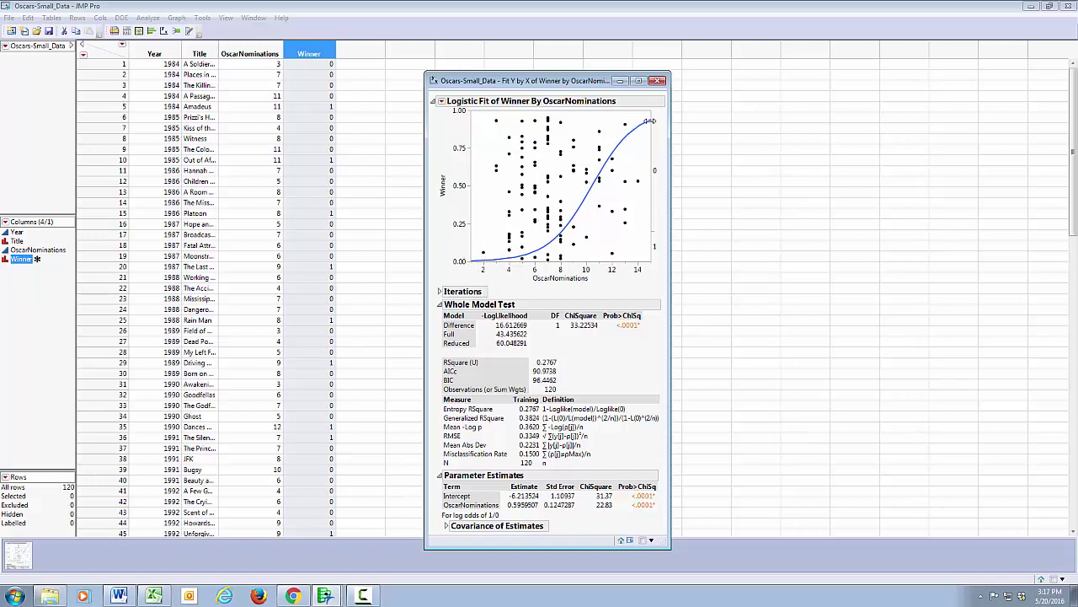
Step: Add odds ratios to the parameter estimates and open the Inverse Prediction dialog
click(441, 101)
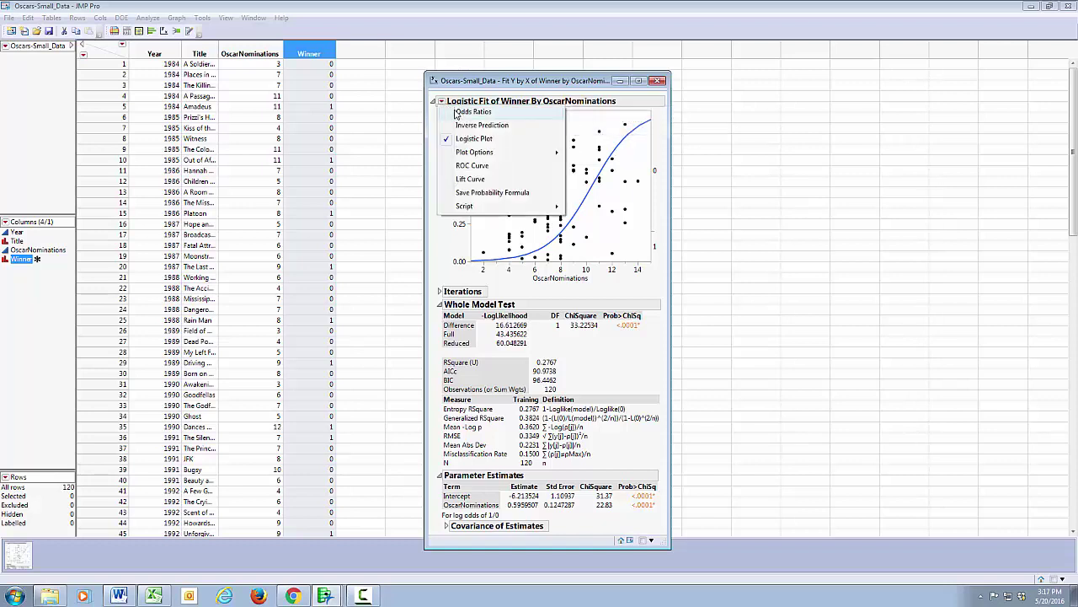
click(459, 113)
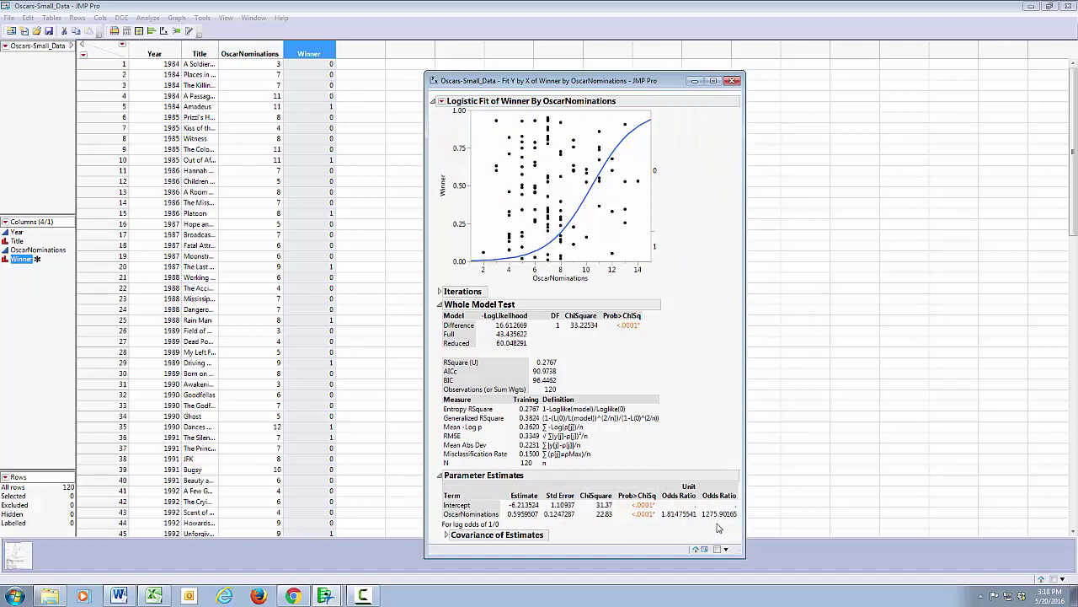
click(442, 102)
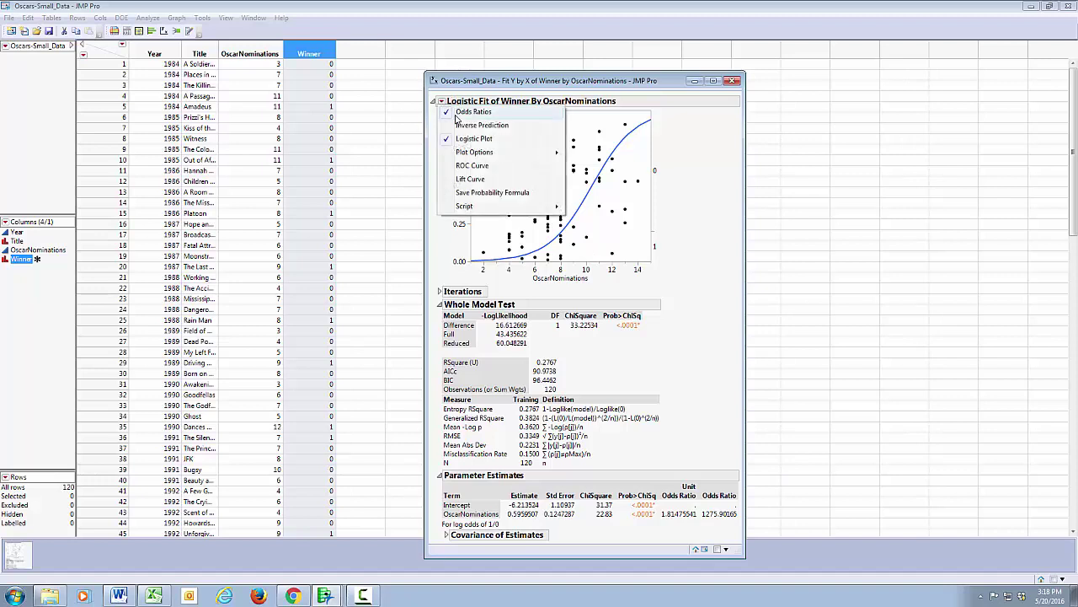
click(464, 126)
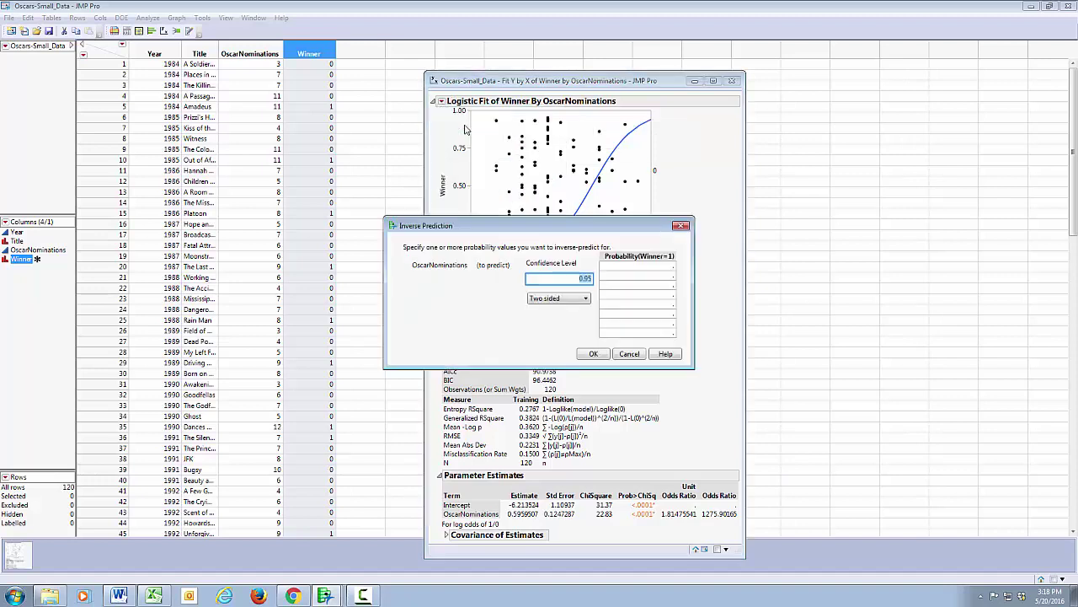
Step: Enter probabilities 0.19 and 0.3, predicting 7.993134 and 9.004480 OscarNominations respectively
click(662, 268)
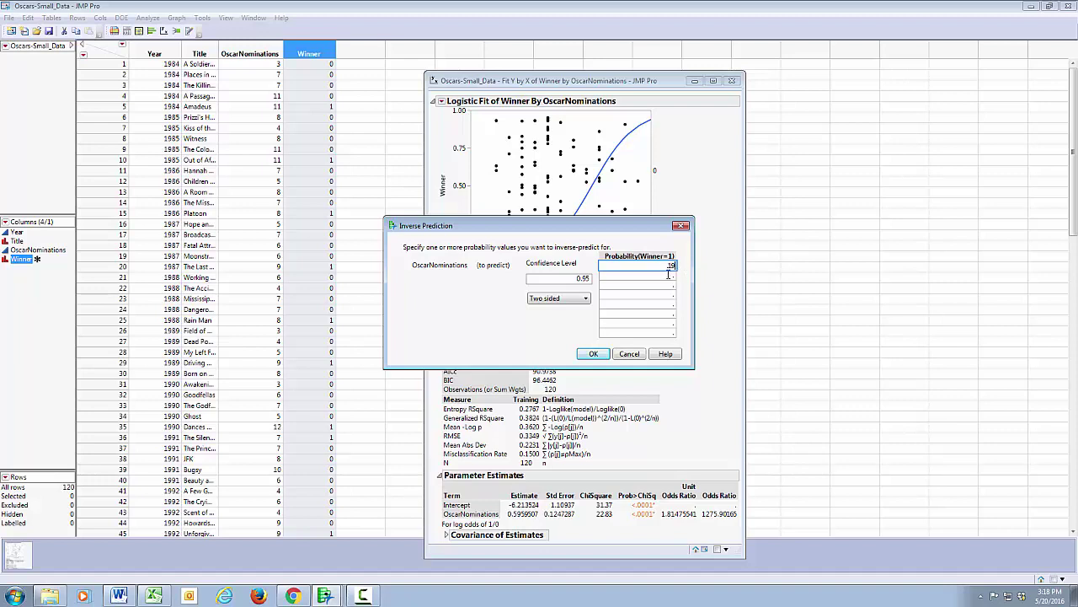
click(675, 274)
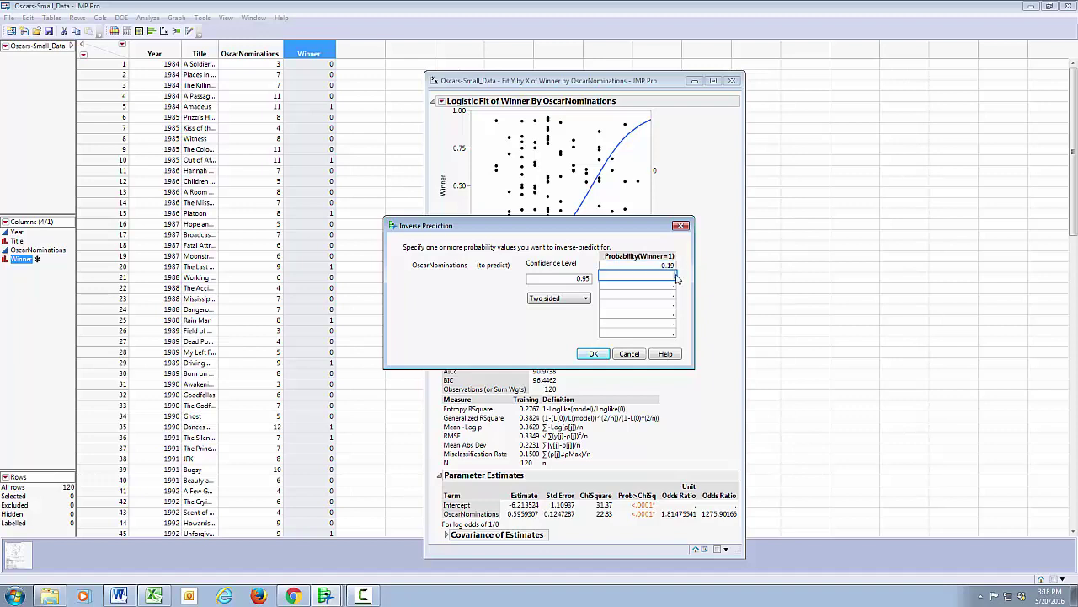
text(.3)
key(Return)
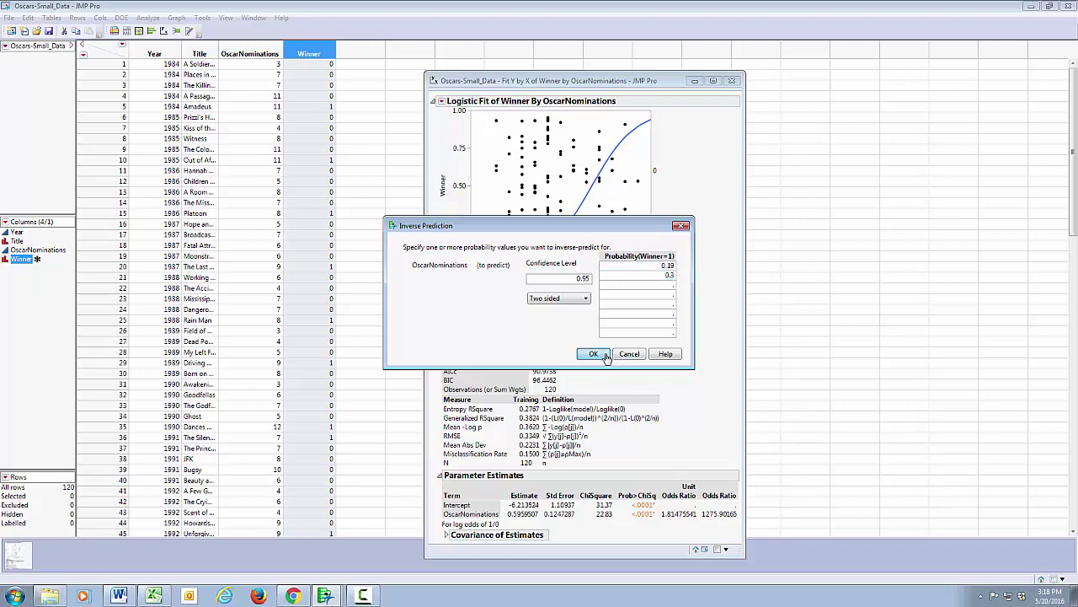
click(594, 354)
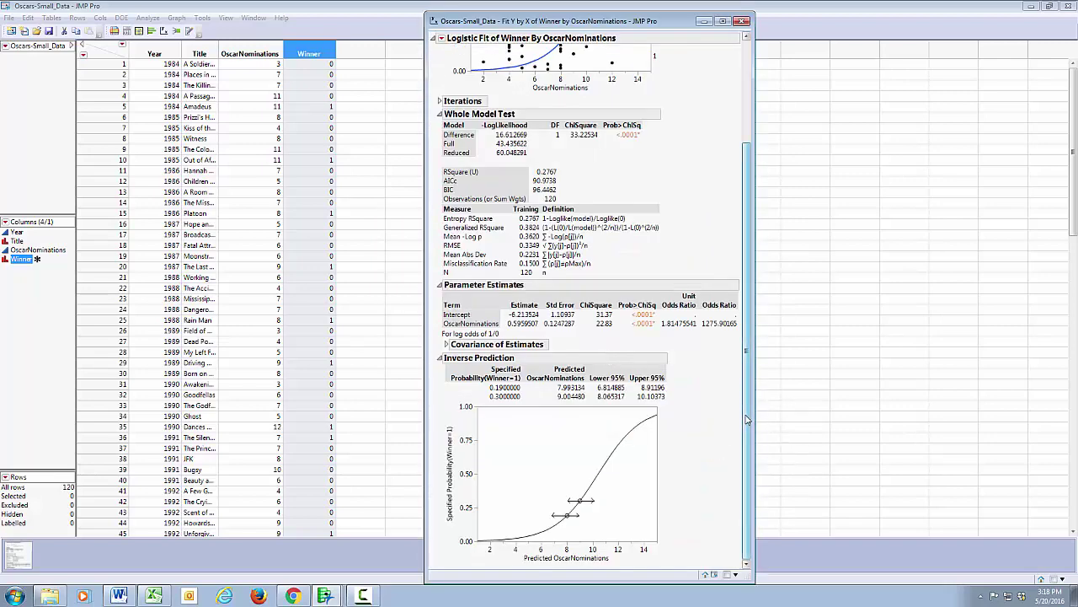